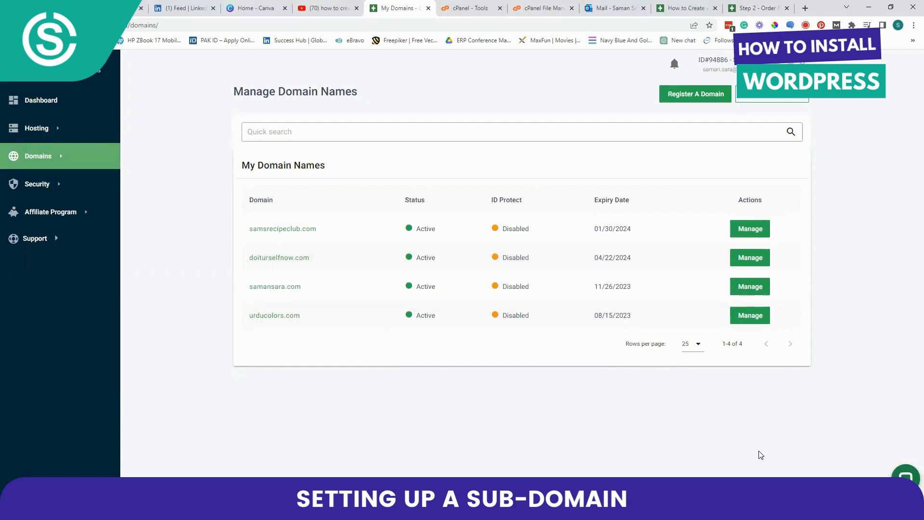
Open the subdomain management page of the samsrecipeclub.com hosting account
click(32, 127)
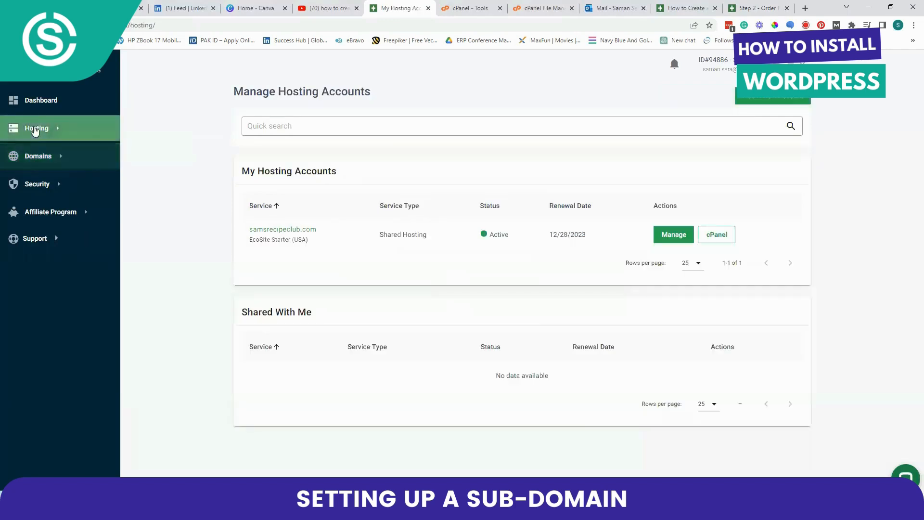
click(715, 234)
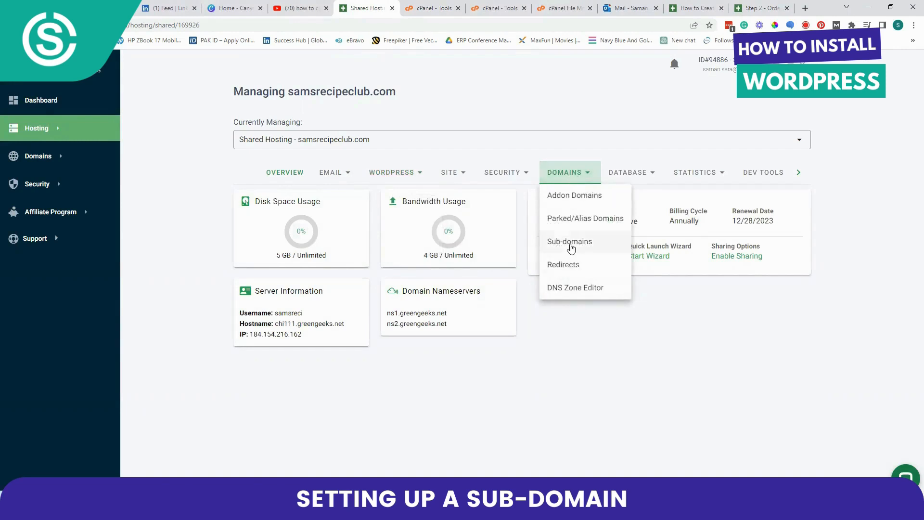
click(569, 243)
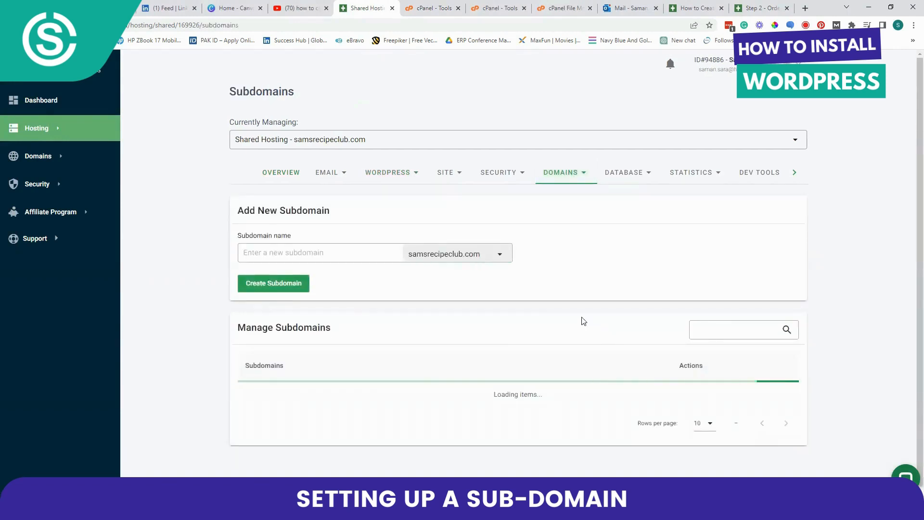
Create the subdomain wordpress.tutorial under the doiturselfnow.com domain
click(261, 253)
text(wordpress.tutorial)
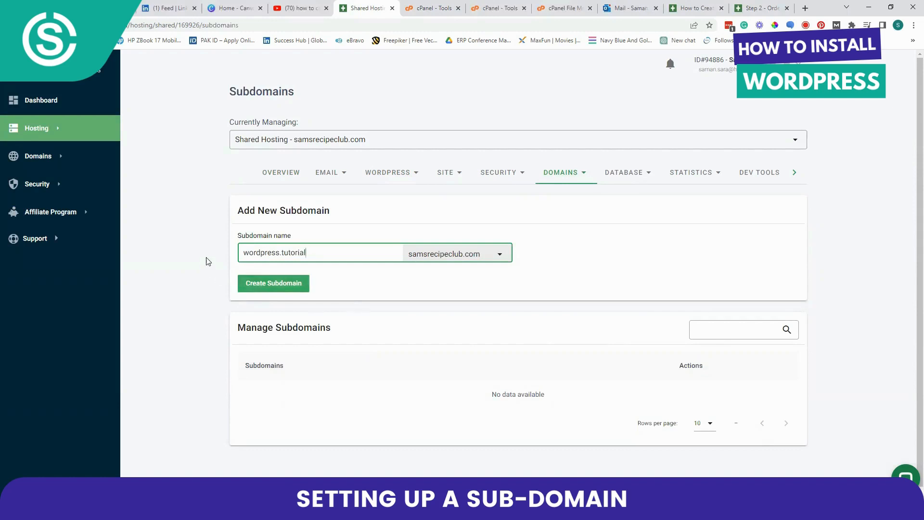
click(492, 254)
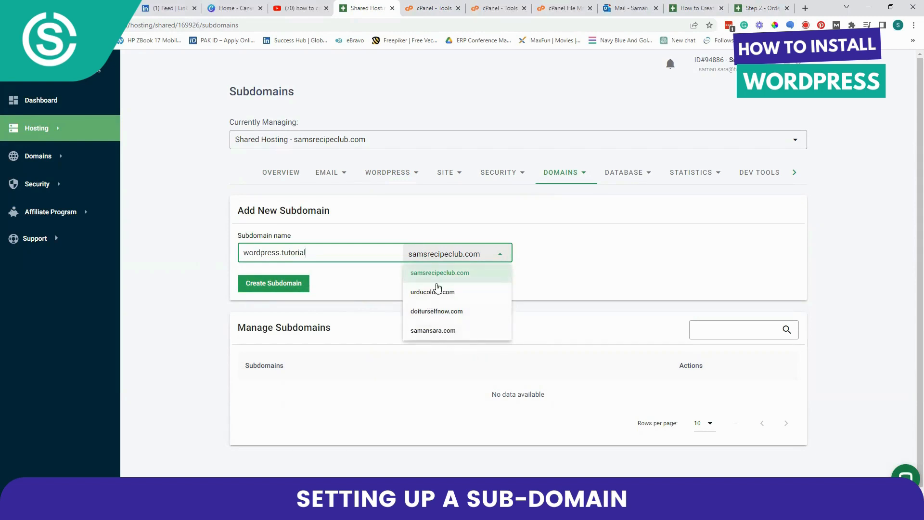
click(433, 311)
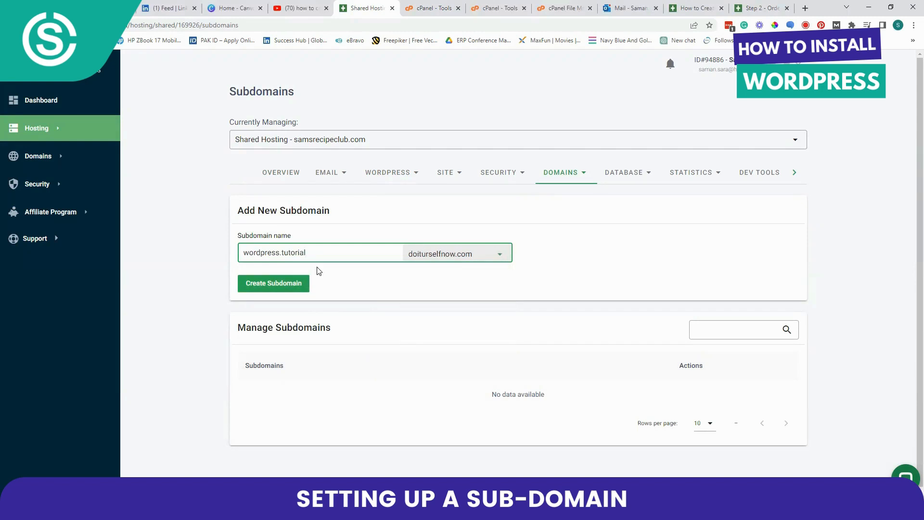
key(Return)
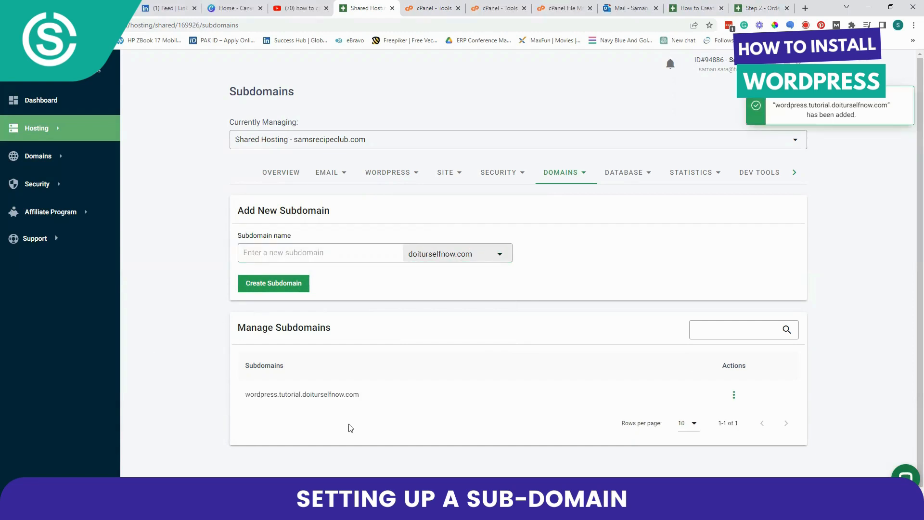
Visit the newly created wordpress.tutorial.doiturselfnow.com address in a new browser tab
click(805, 8)
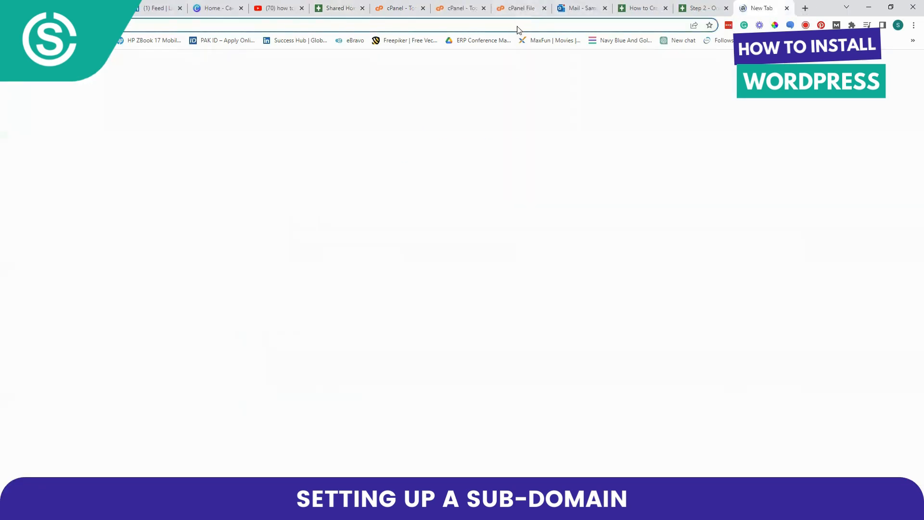
right_click(516, 22)
click(536, 93)
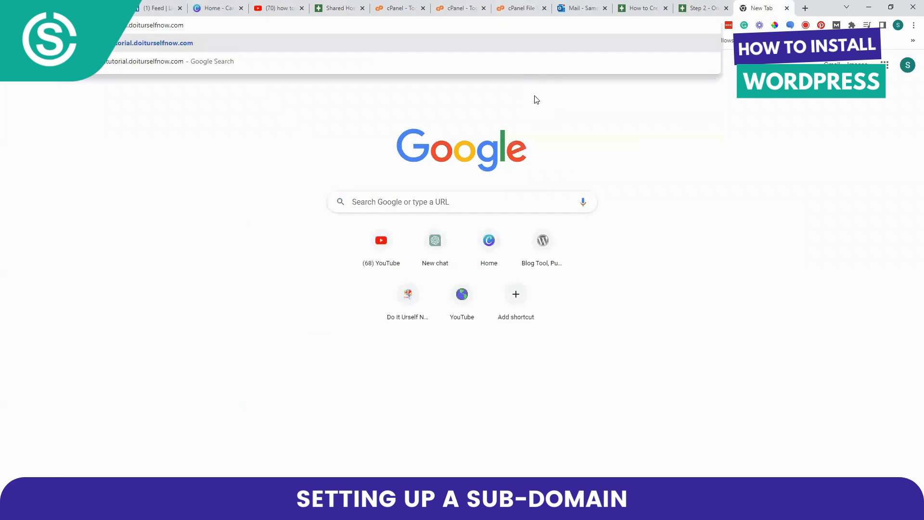
key(Return)
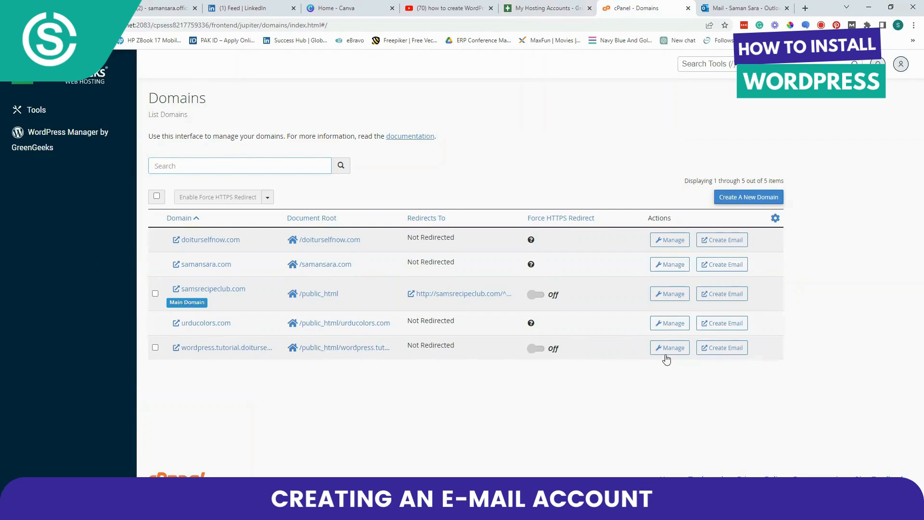
click(735, 351)
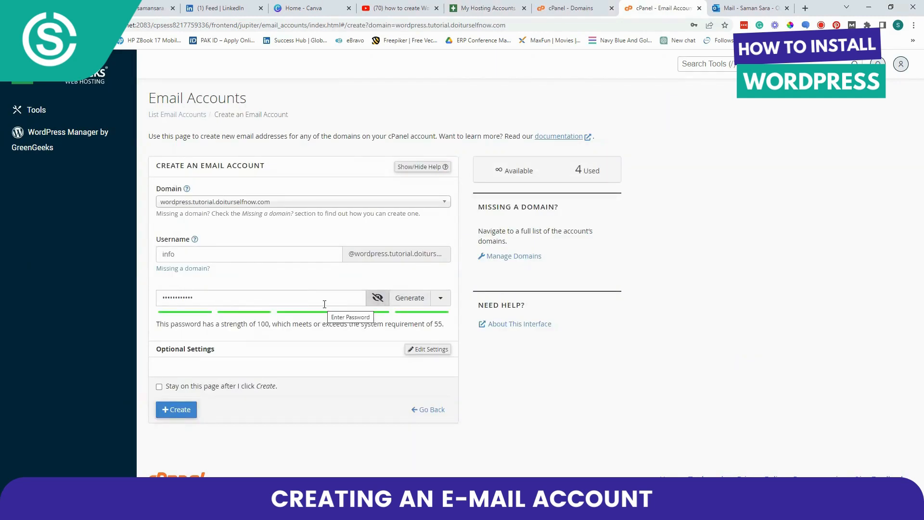
click(419, 351)
scroll(381, 347, down, 2)
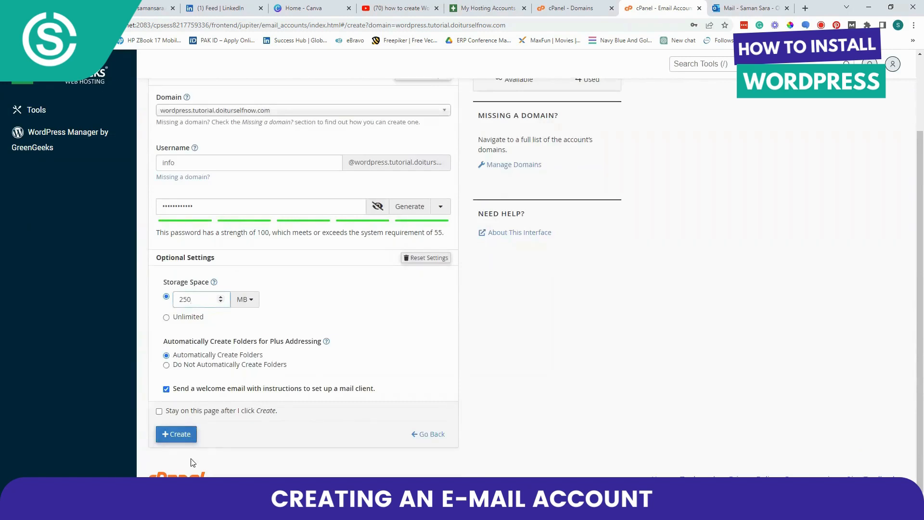
click(172, 434)
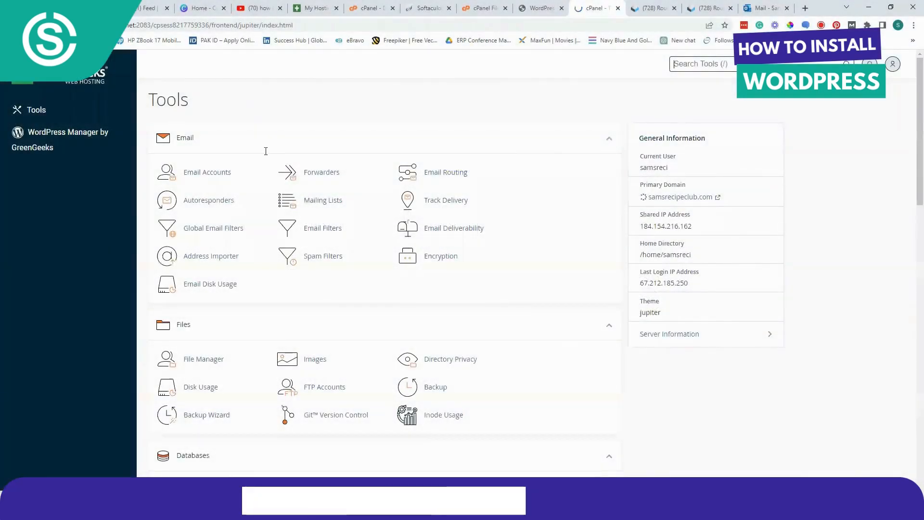
Open the WordPress script from the Softaculous Apps Installer section of cPanel
scroll(299, 163, down, 3)
scroll(298, 162, down, 20)
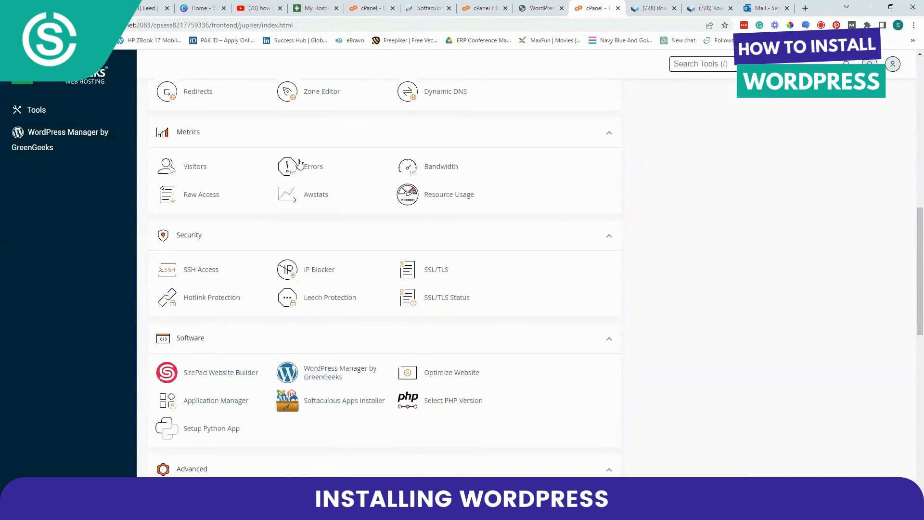
scroll(298, 163, down, 2)
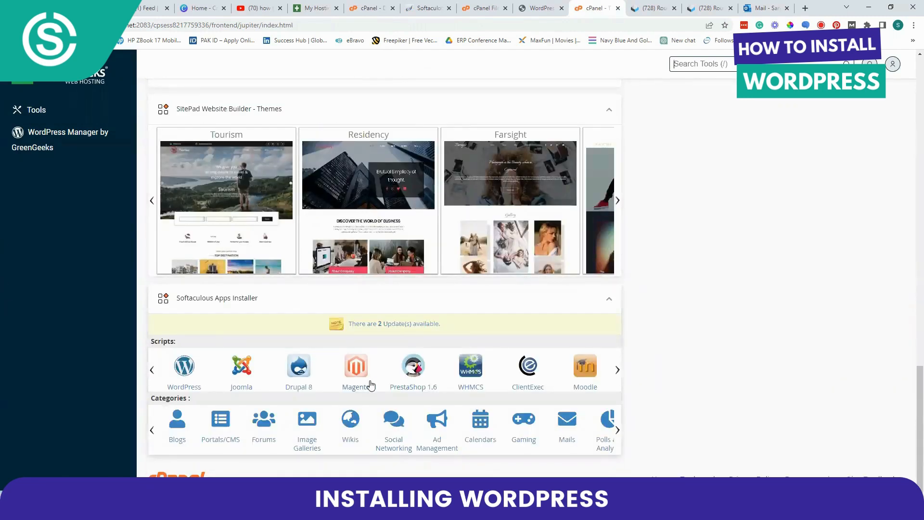
click(186, 378)
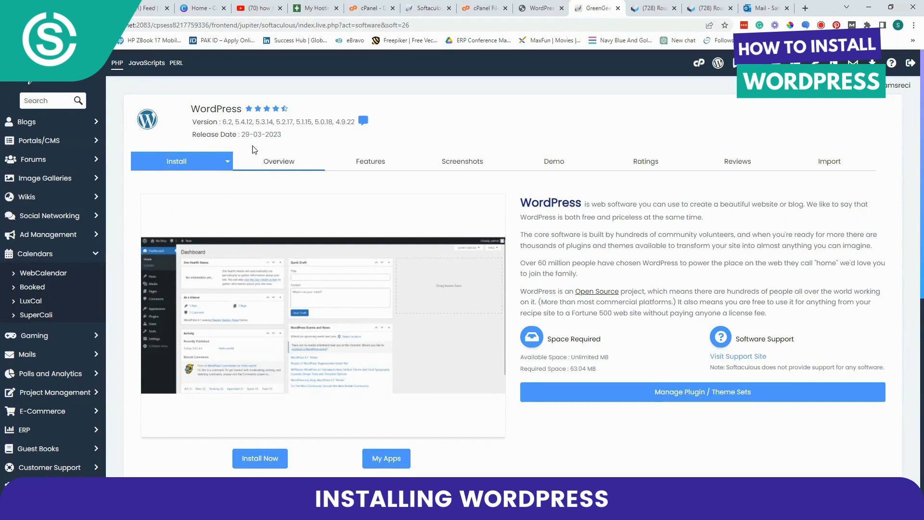
Start a custom installation of WordPress
click(231, 164)
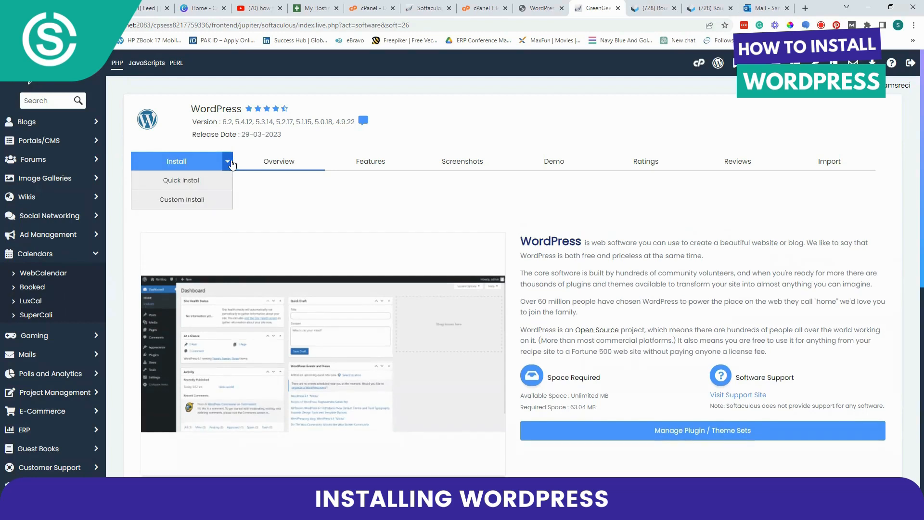
click(230, 164)
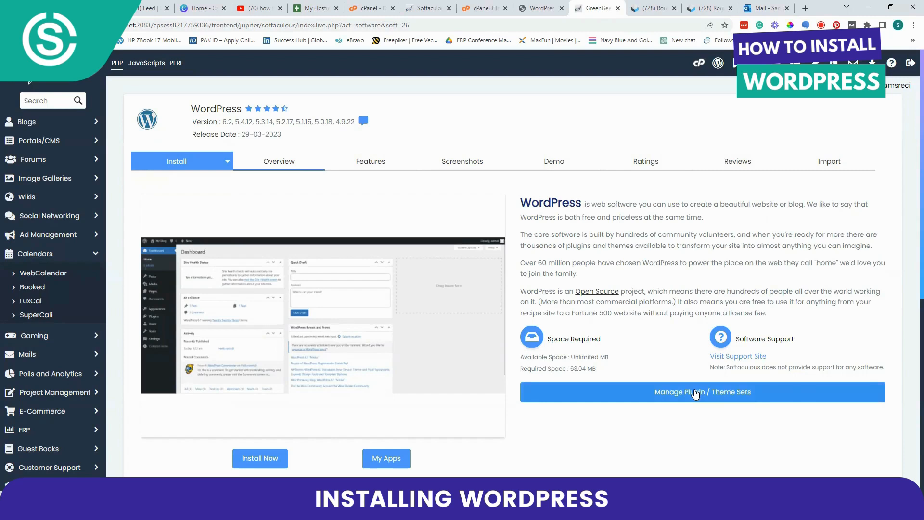
click(227, 162)
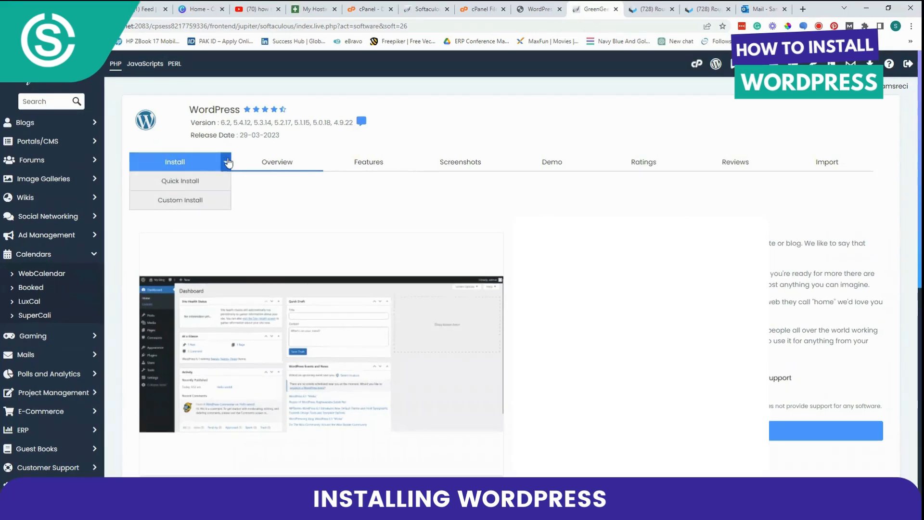
click(177, 202)
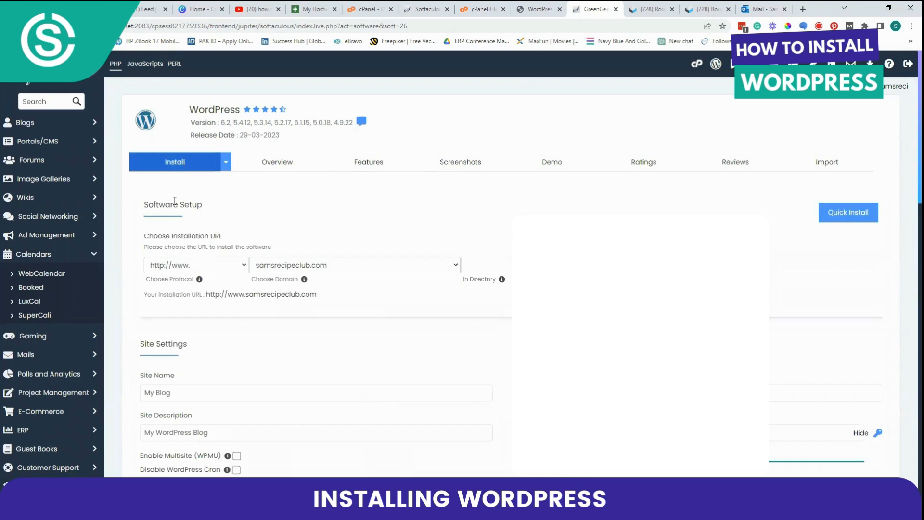
click(226, 162)
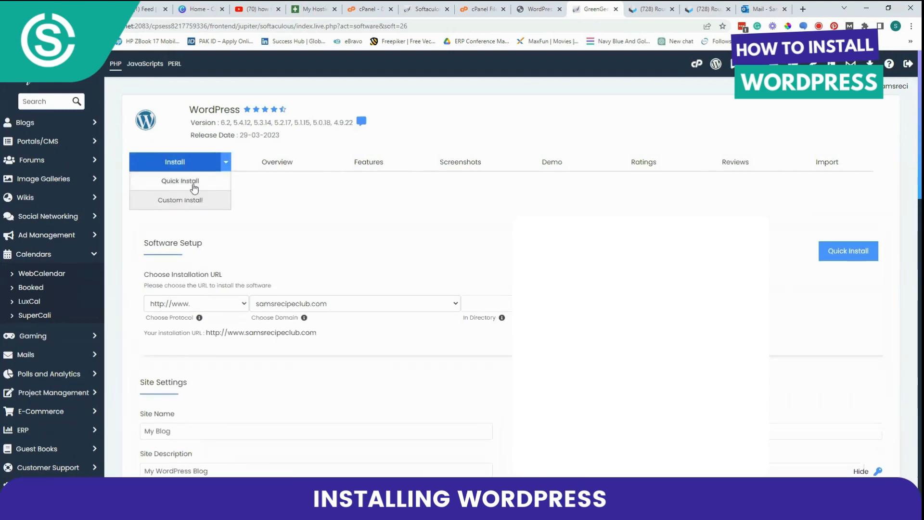
click(181, 199)
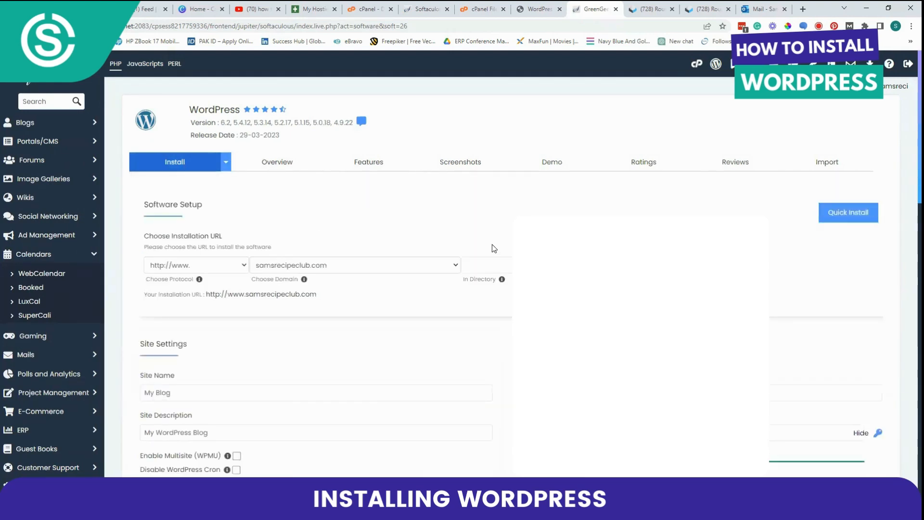
scroll(482, 241, down, 1)
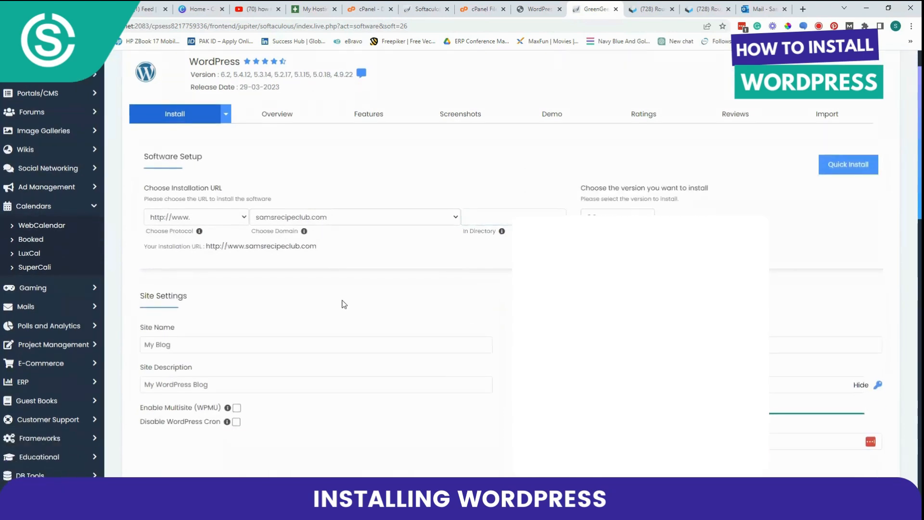
click(465, 214)
click(457, 216)
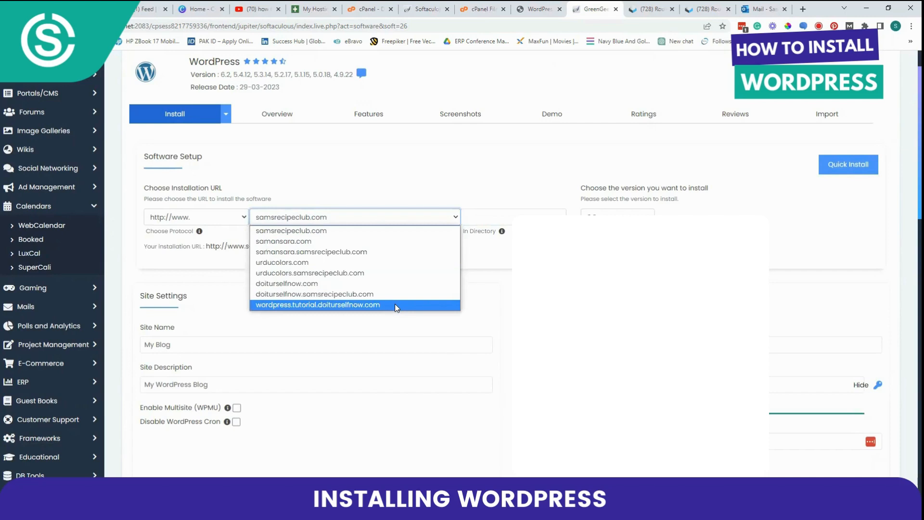
click(395, 304)
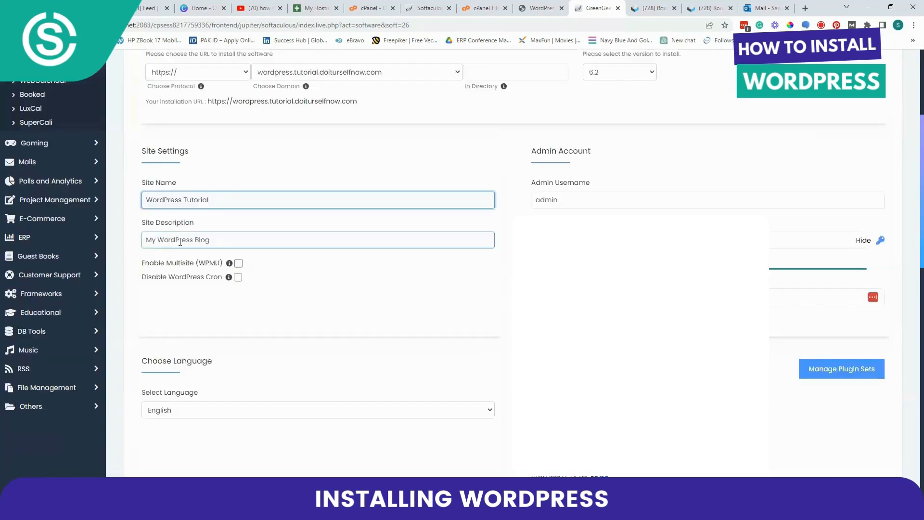
click(180, 241)
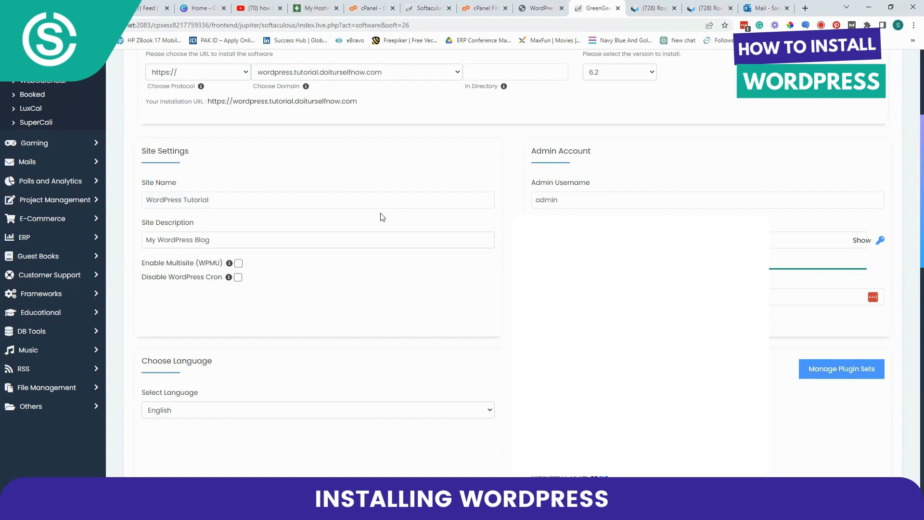
Expand the installation's advanced options and set the database name to wp31
scroll(385, 218, down, 6)
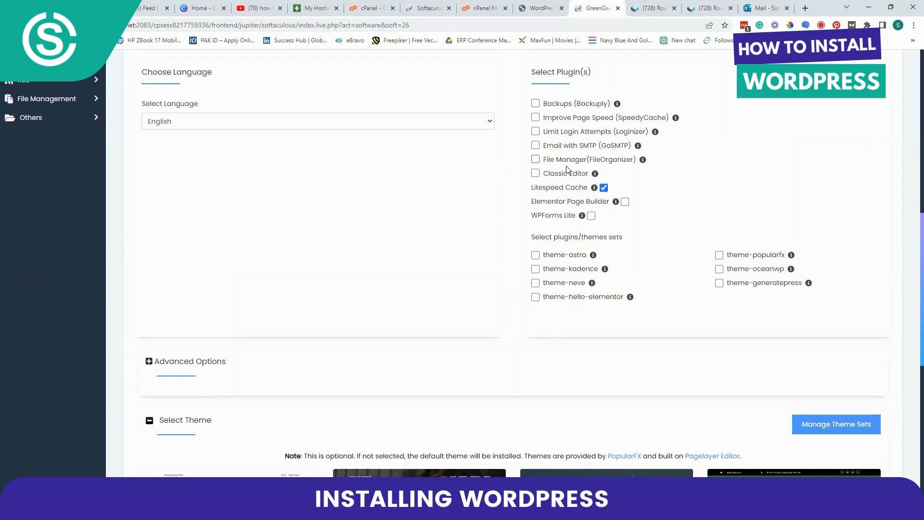
scroll(542, 274, down, 4)
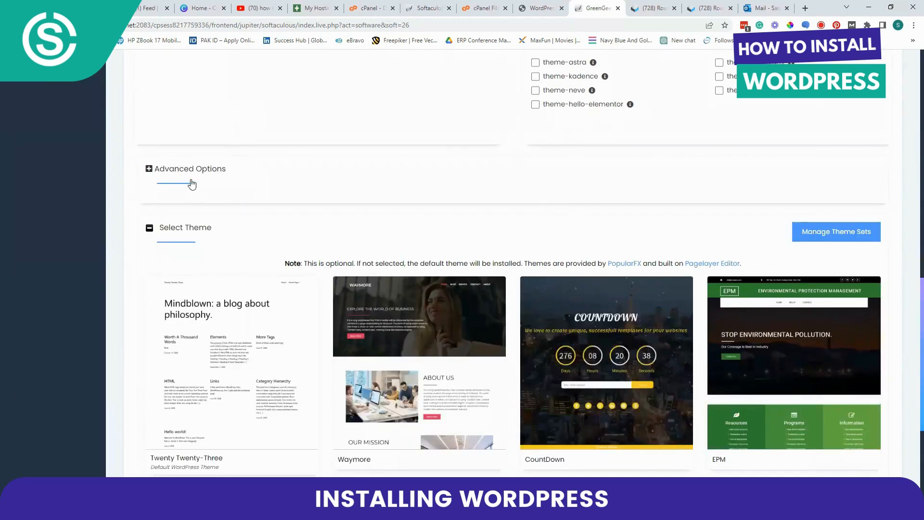
click(186, 174)
click(212, 227)
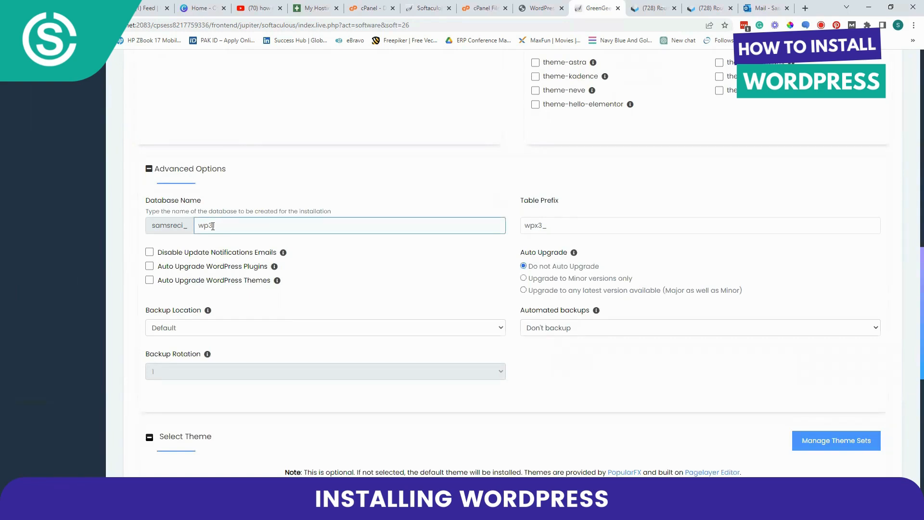
text(1)
click(358, 311)
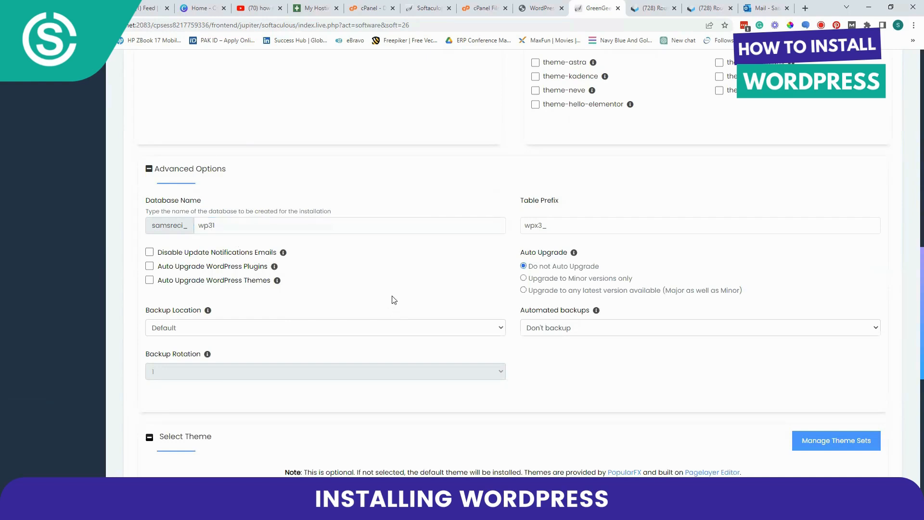
Install WordPress with the configured settings and dismiss the PopularFX notice on the new site's admin dashboard
scroll(394, 300, down, 4)
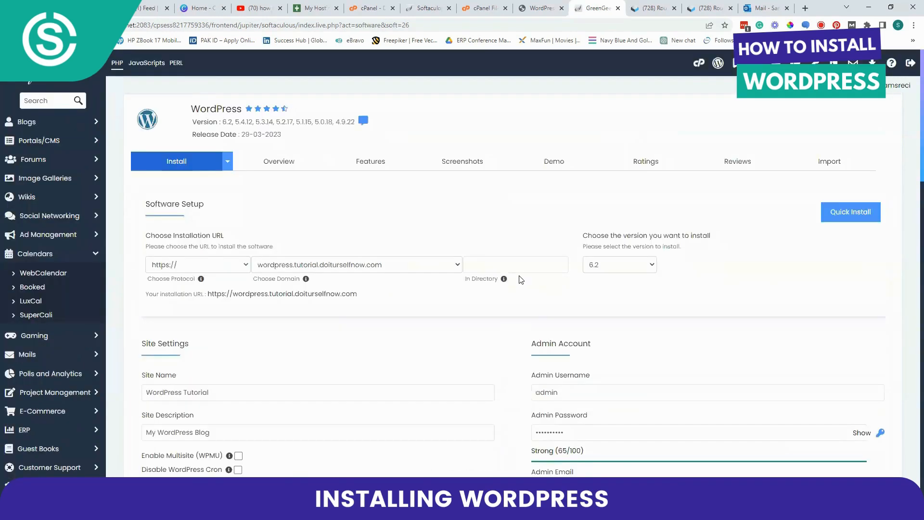
scroll(520, 279, down, 11)
scroll(518, 278, down, 9)
click(513, 364)
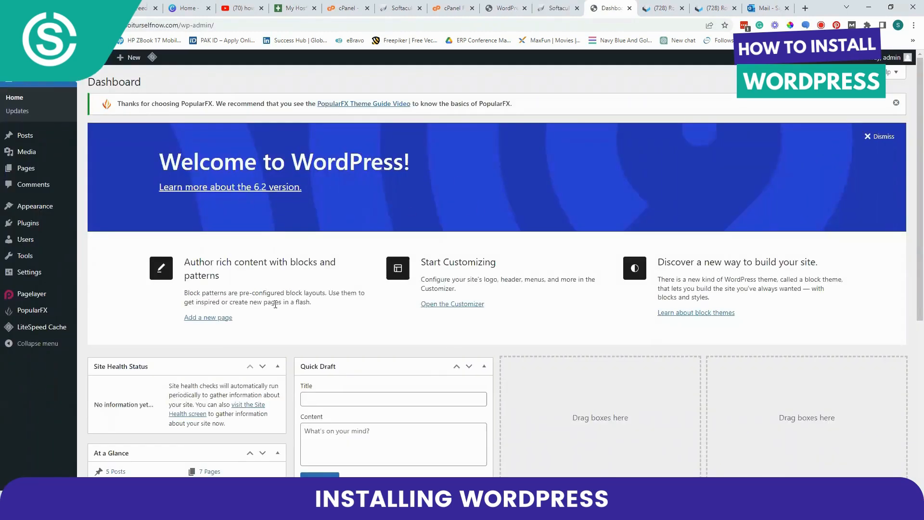
click(896, 102)
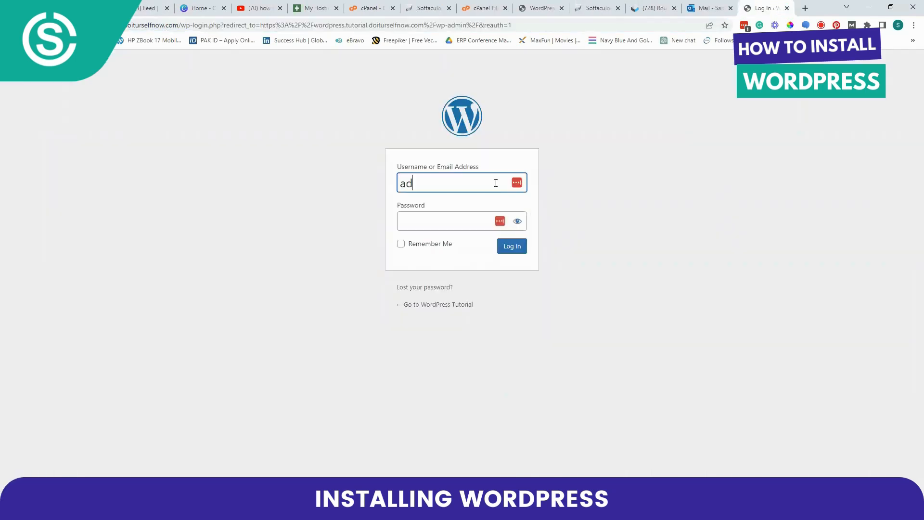
Log in through the new site's wp-admin address with the saved admin credentials and dismiss the WordPress welcome panel
text(min)
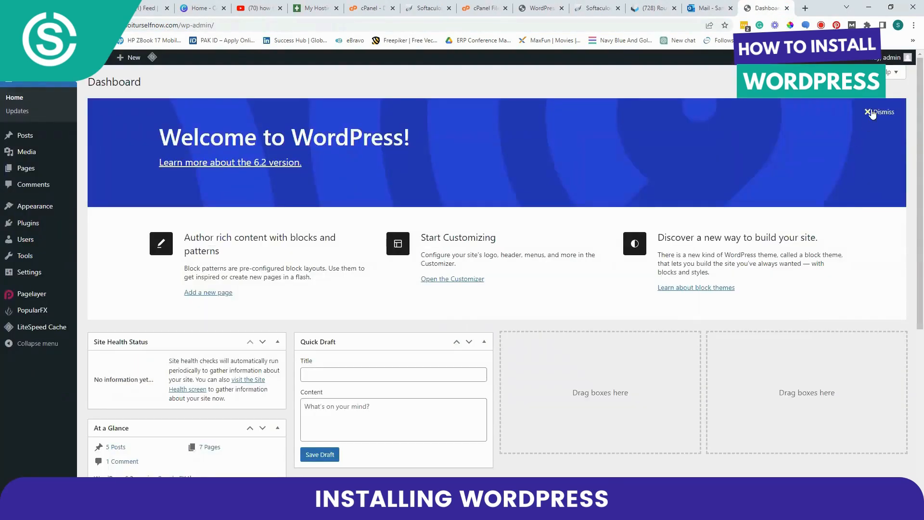
click(869, 118)
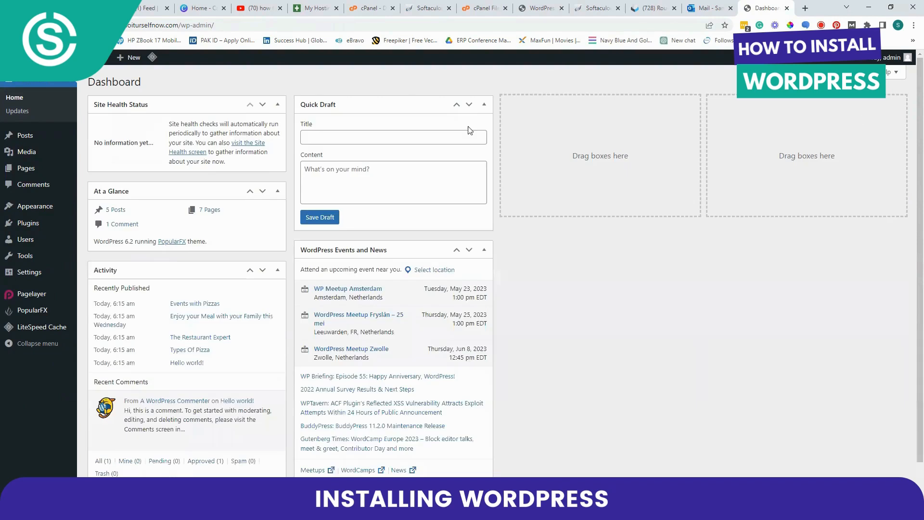
scroll(228, 169, down, 1)
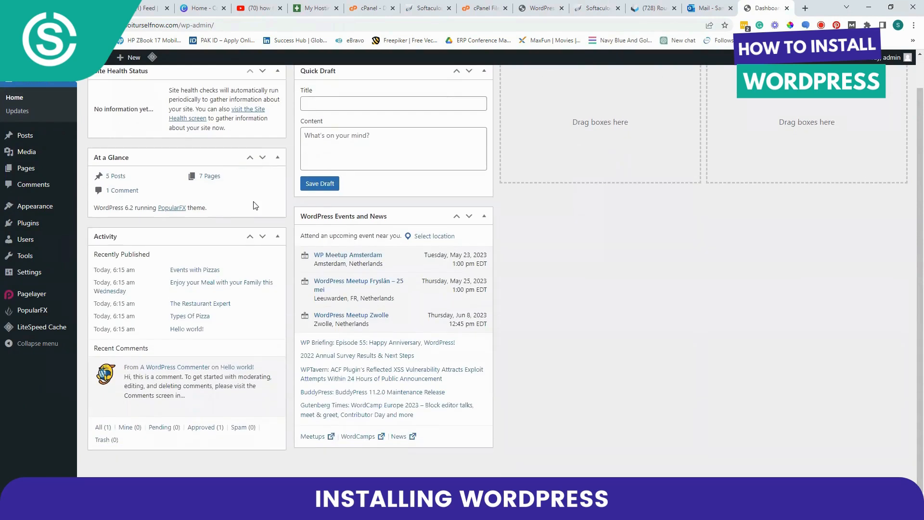
scroll(255, 206, up, 1)
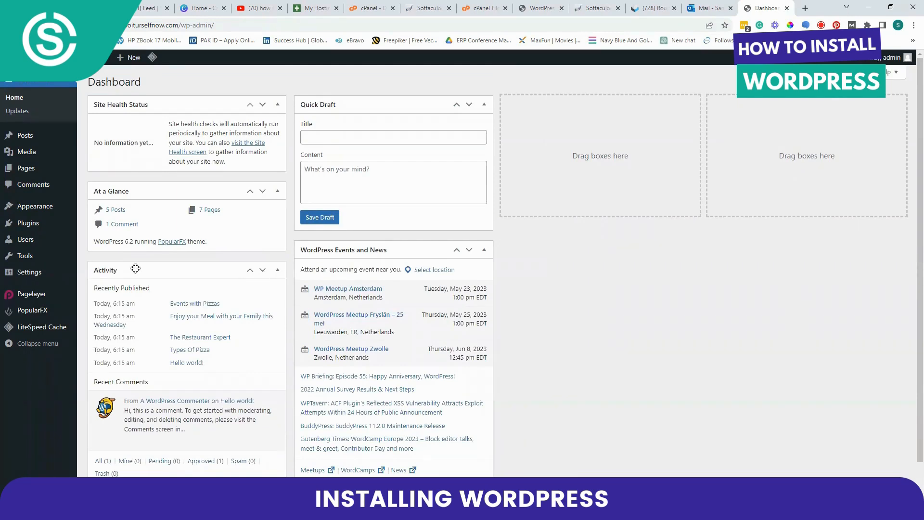
scroll(257, 299, down, 1)
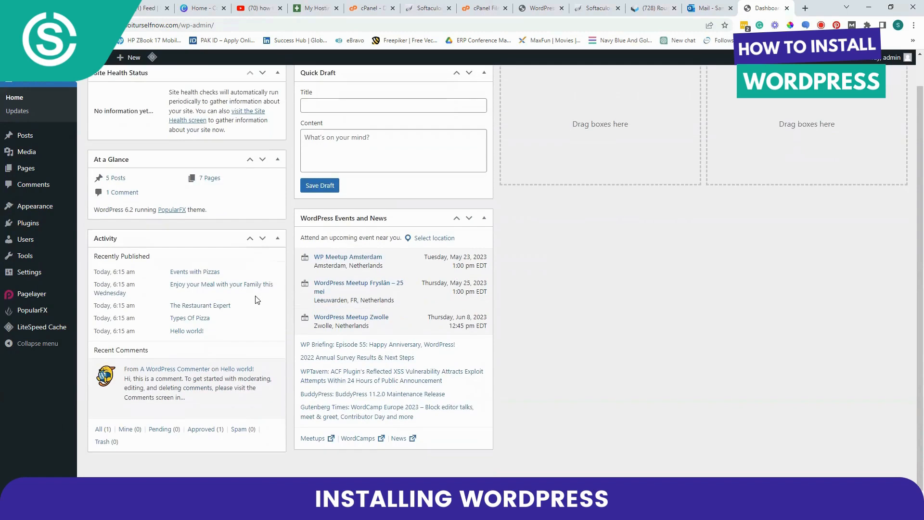
scroll(251, 296, up, 1)
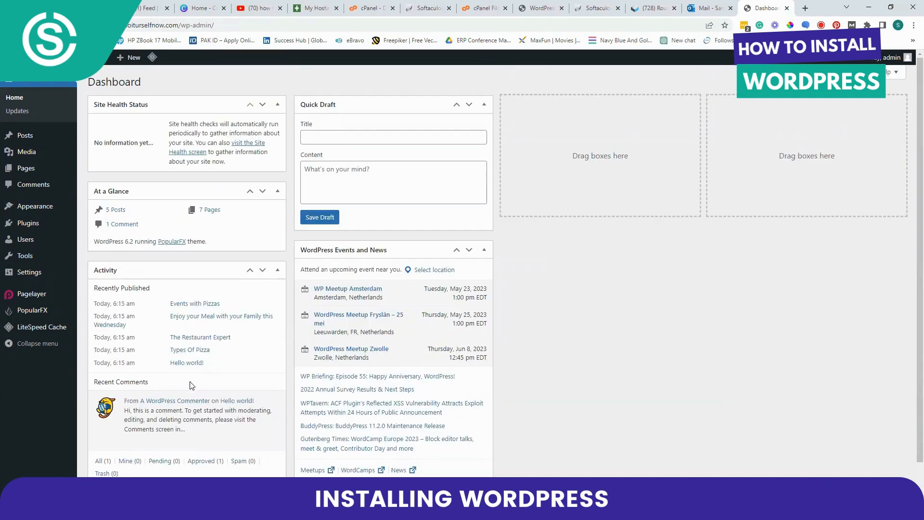